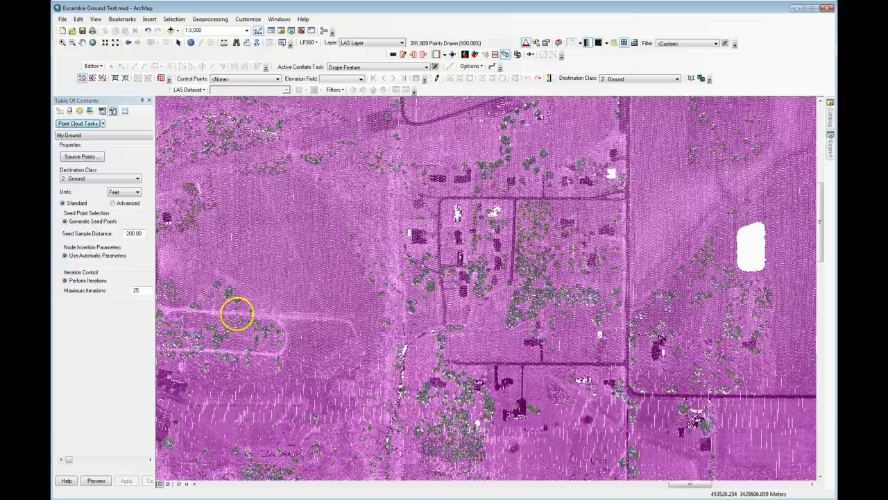
pyautogui.click(192, 43)
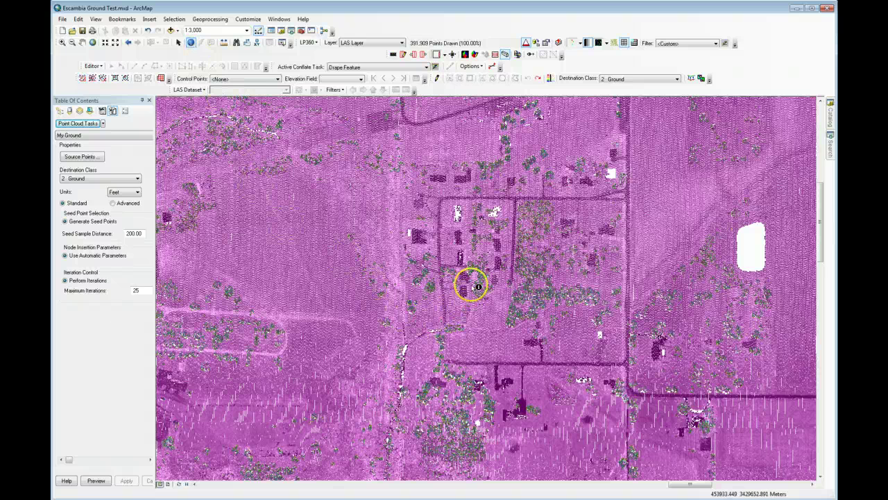
pyautogui.click(533, 289)
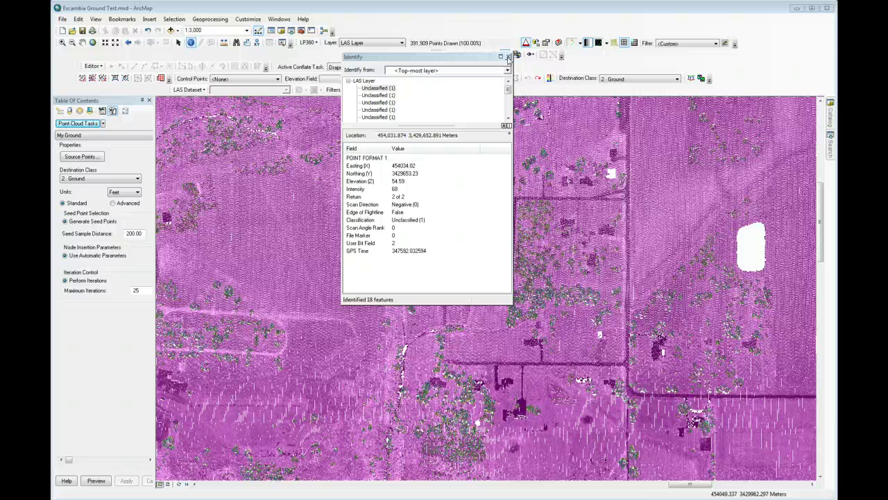
pyautogui.click(508, 57)
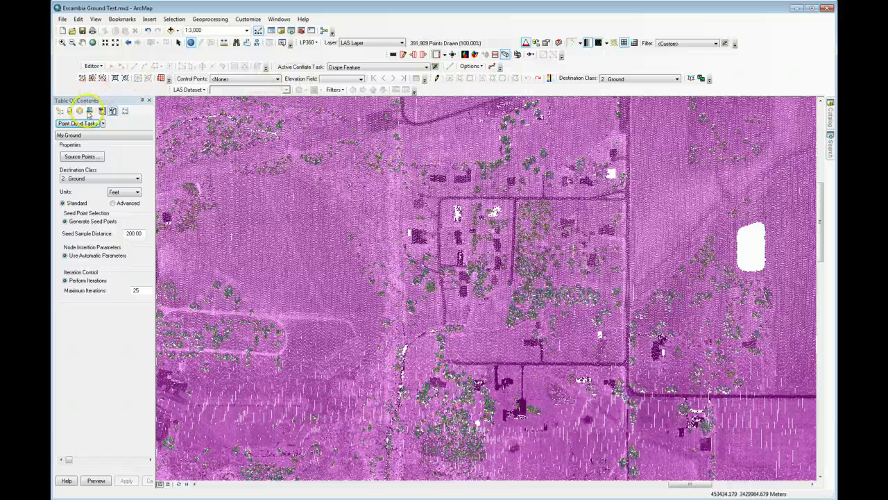
# Filter source points to last returns of classes 0 and 1, leaving elevation, intensity and flags unrestricted.
pyautogui.click(78, 158)
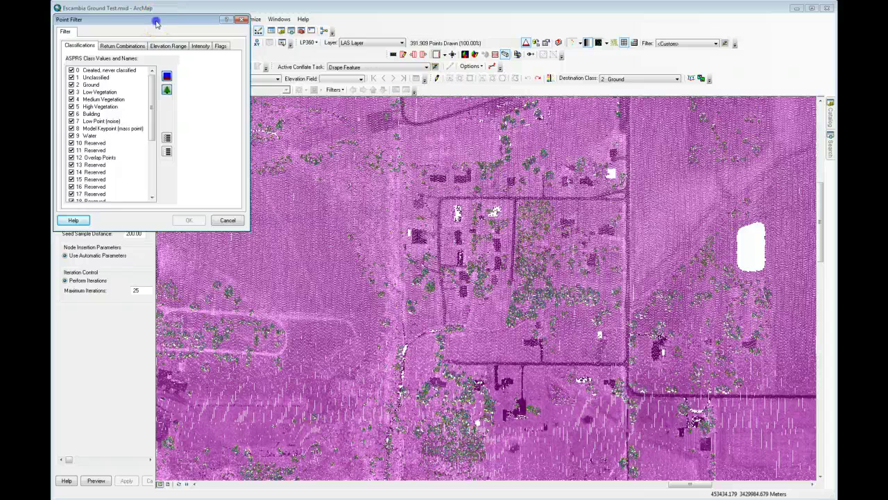
pyautogui.moveTo(156, 23); pyautogui.dragTo(274, 72)
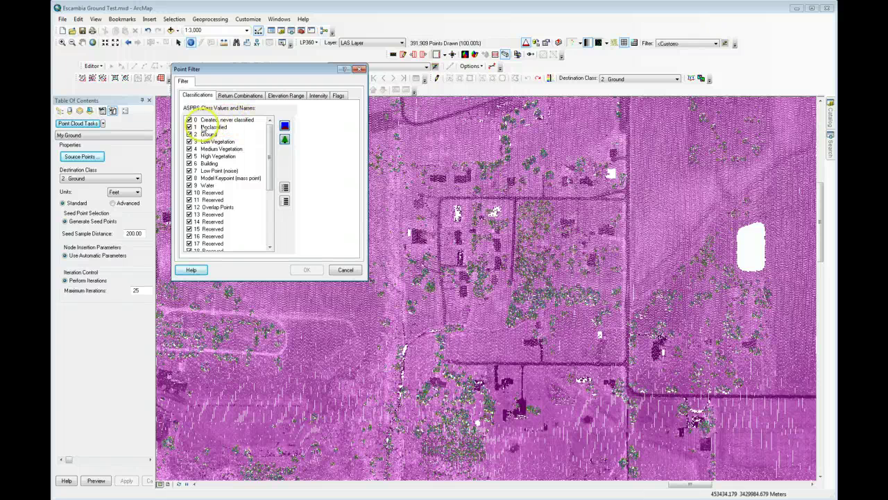
pyautogui.click(285, 200)
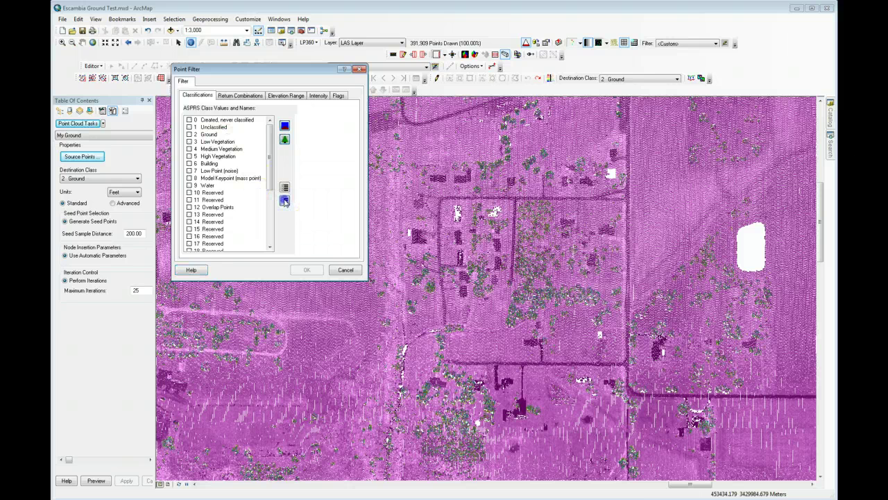
pyautogui.click(190, 121)
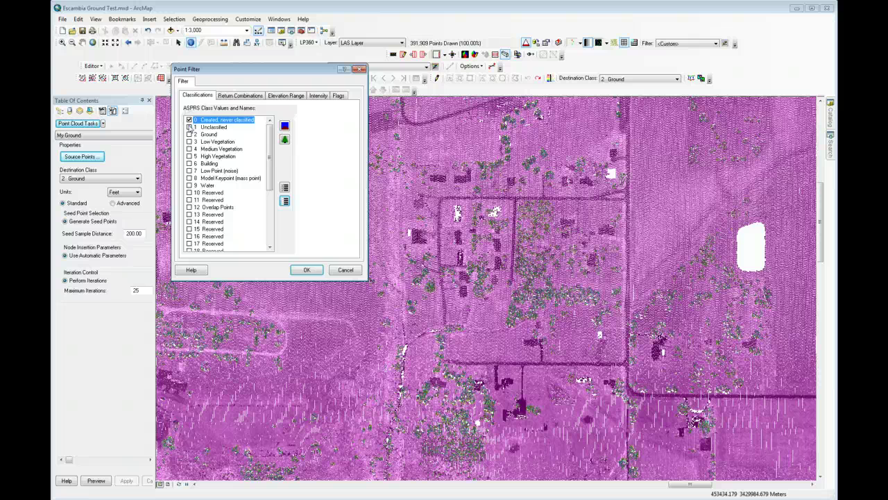
pyautogui.click(190, 127)
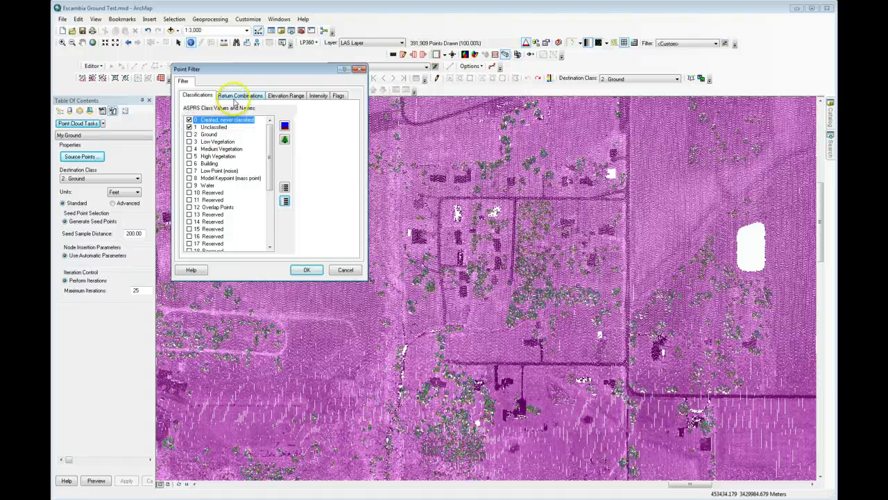
pyautogui.click(236, 96)
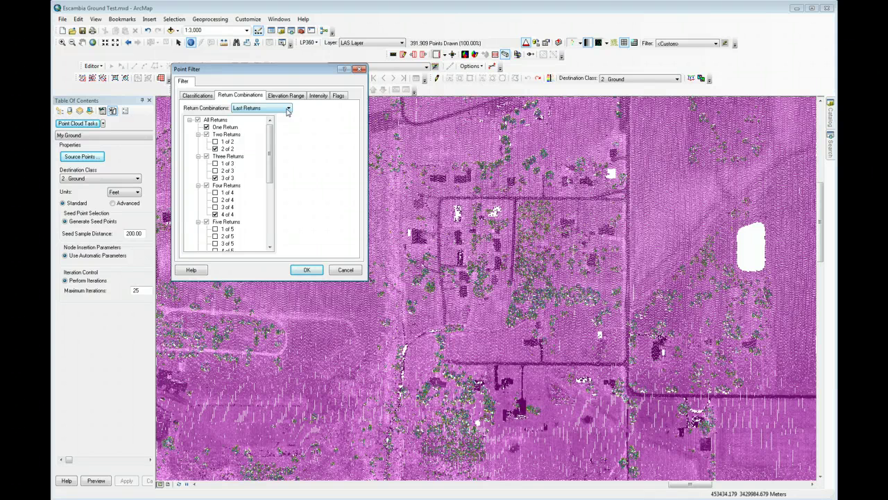
pyautogui.click(287, 109)
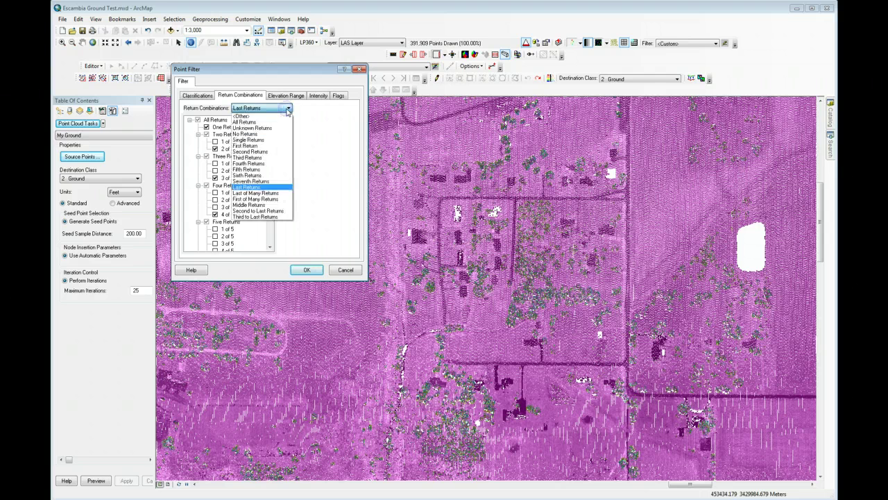
pyautogui.click(329, 123)
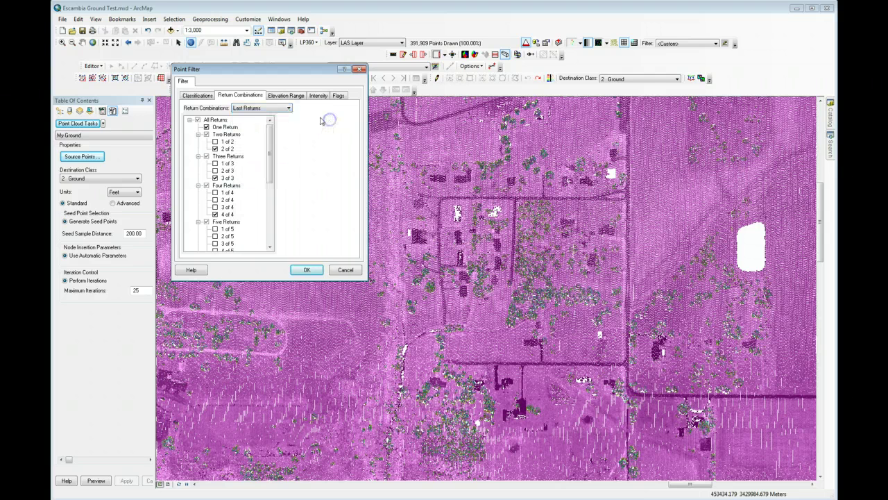
pyautogui.click(287, 96)
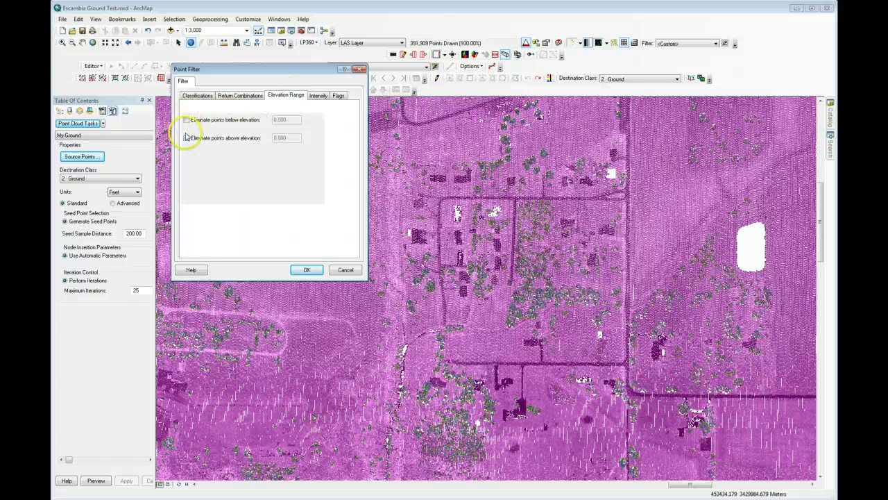
pyautogui.click(318, 95)
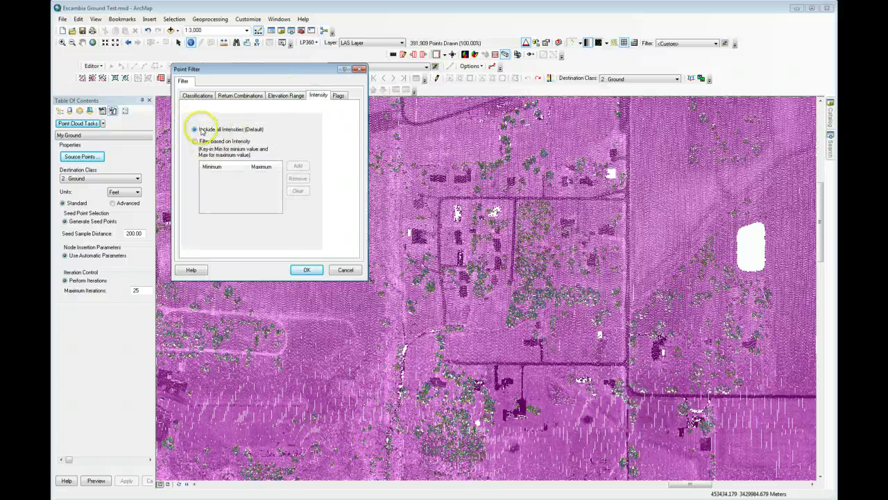
pyautogui.click(339, 97)
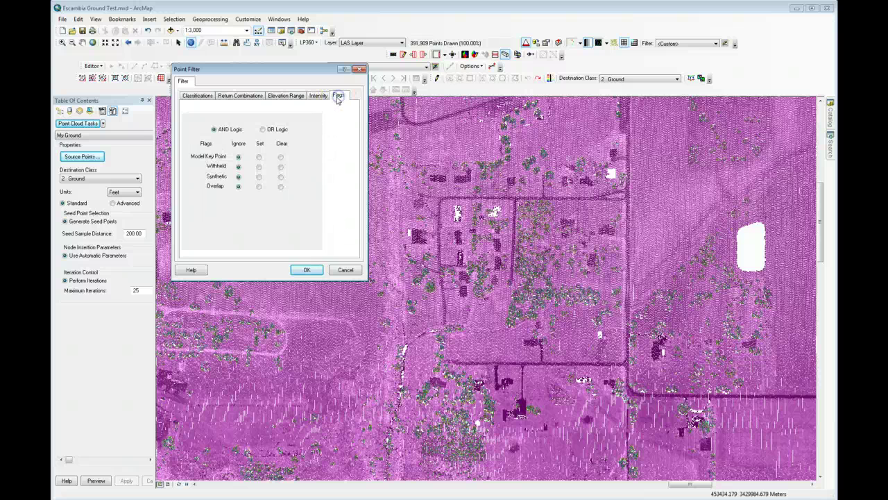
pyautogui.click(306, 269)
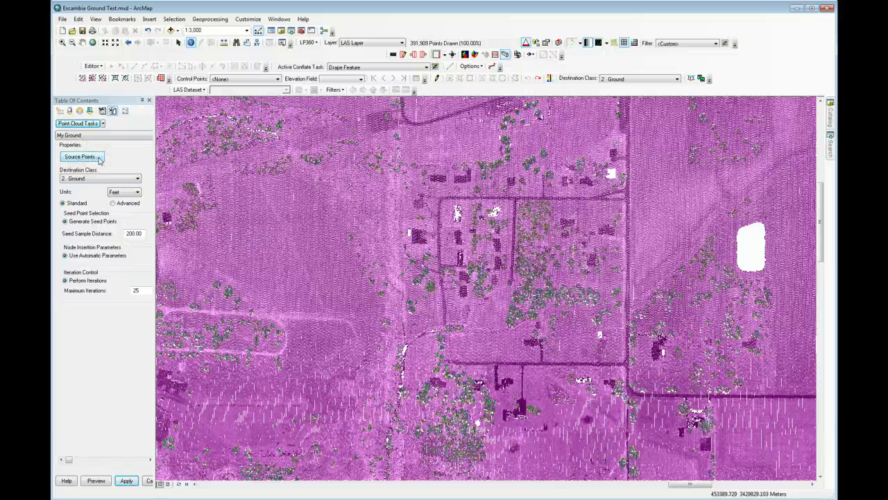
# Keep 2 Ground as the ground task's destination class.
pyautogui.click(66, 180)
pyautogui.click(68, 181)
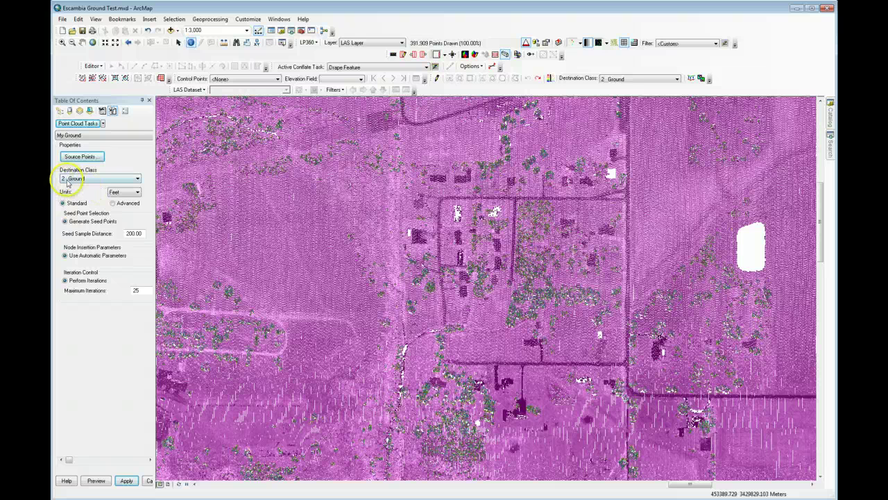
pyautogui.click(138, 179)
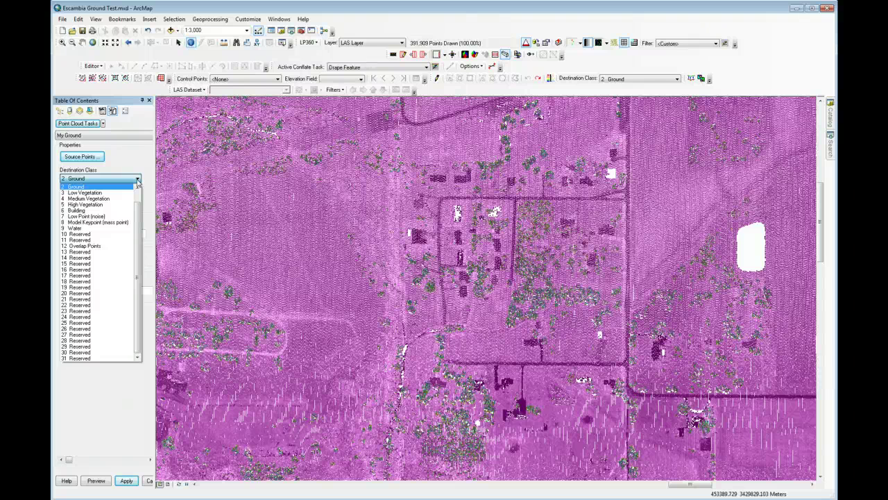
pyautogui.click(139, 157)
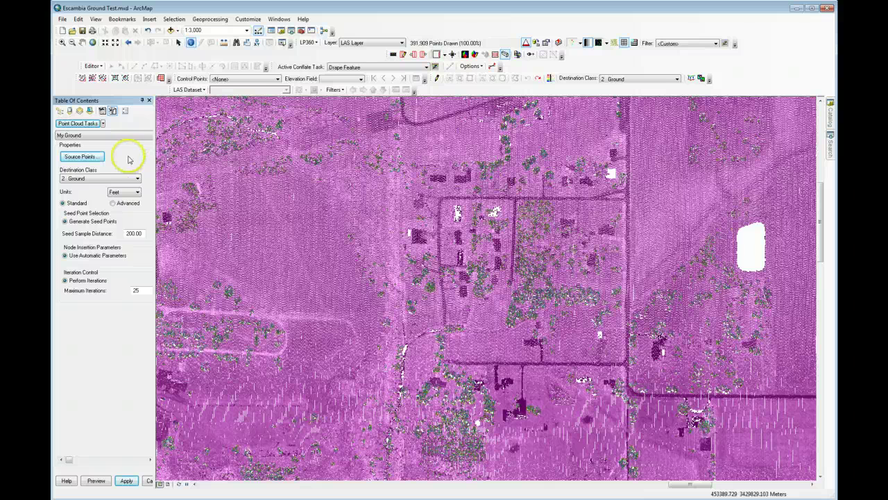
# Change the My Ground task's units from feet to meters.
pyautogui.click(123, 193)
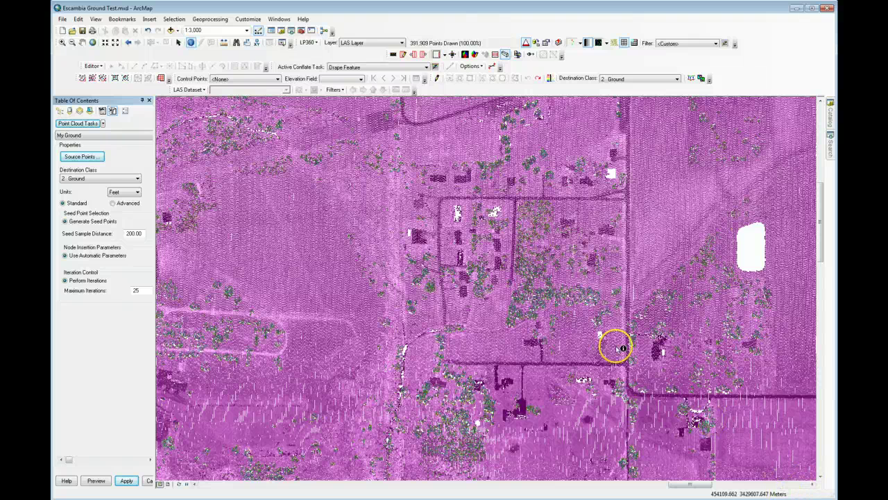
pyautogui.click(127, 192)
pyautogui.click(129, 207)
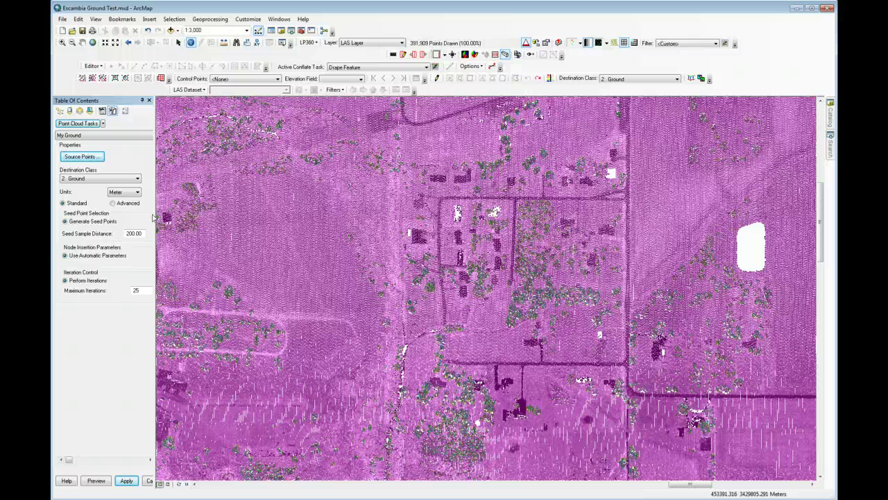
pyautogui.click(154, 218)
pyautogui.click(117, 192)
pyautogui.click(72, 205)
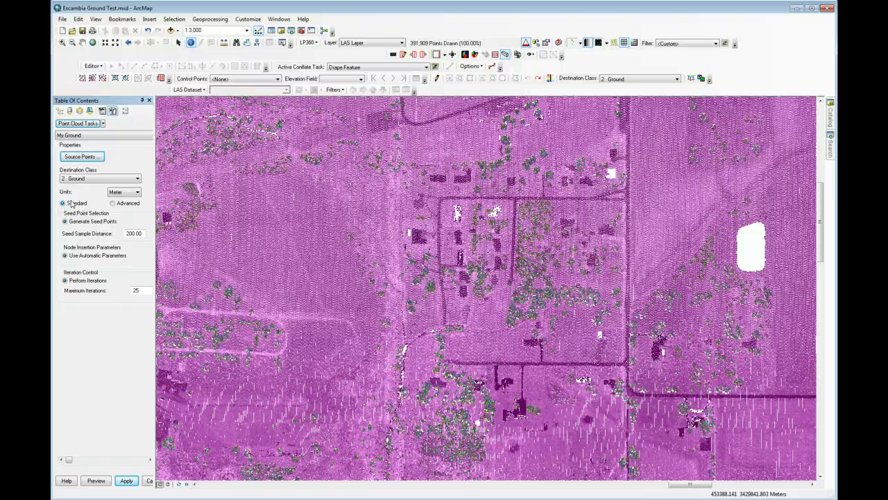
# Return My Ground to Standard mode: generated seeds, 200.00 seed distance, automatic nodes, 25 iterations.
pyautogui.click(113, 202)
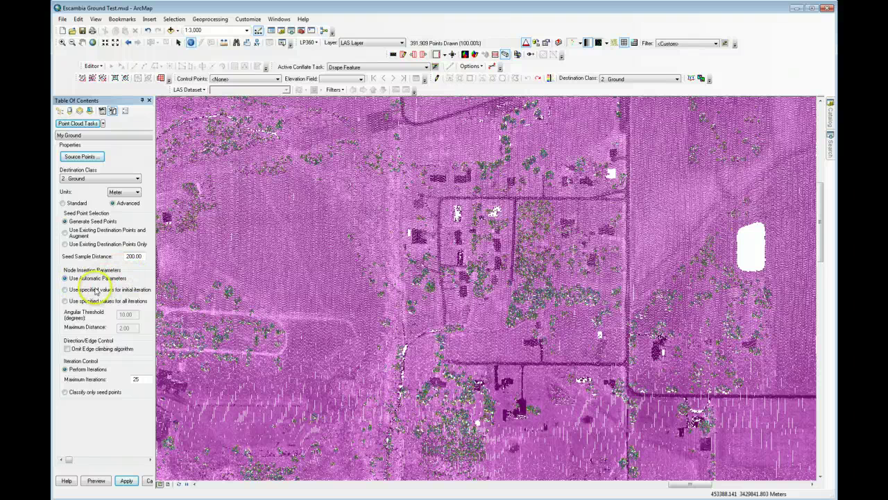
pyautogui.click(71, 383)
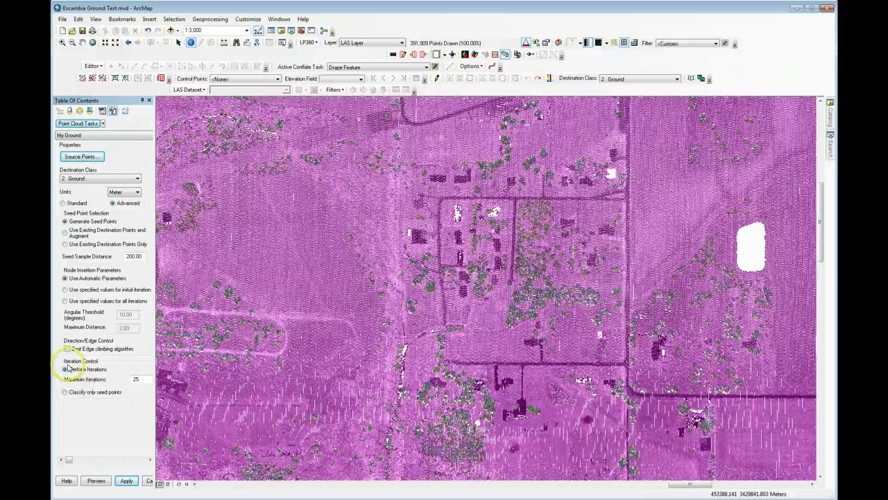
pyautogui.click(64, 372)
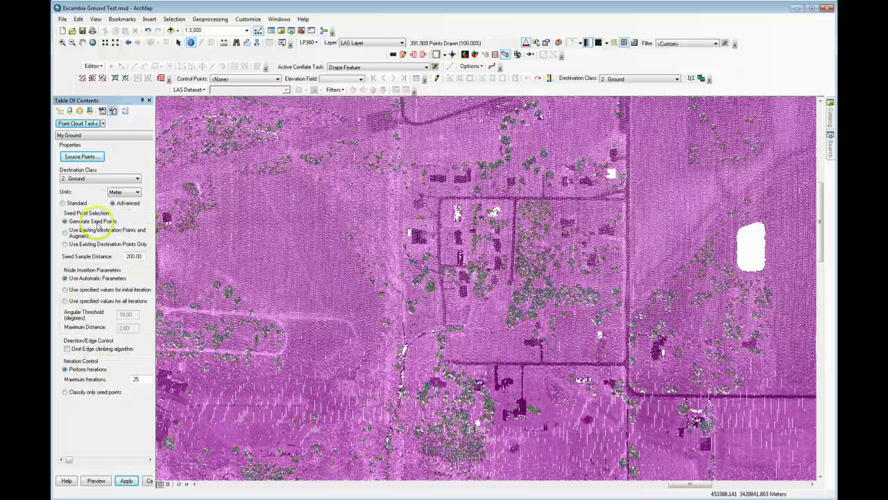
pyautogui.click(71, 205)
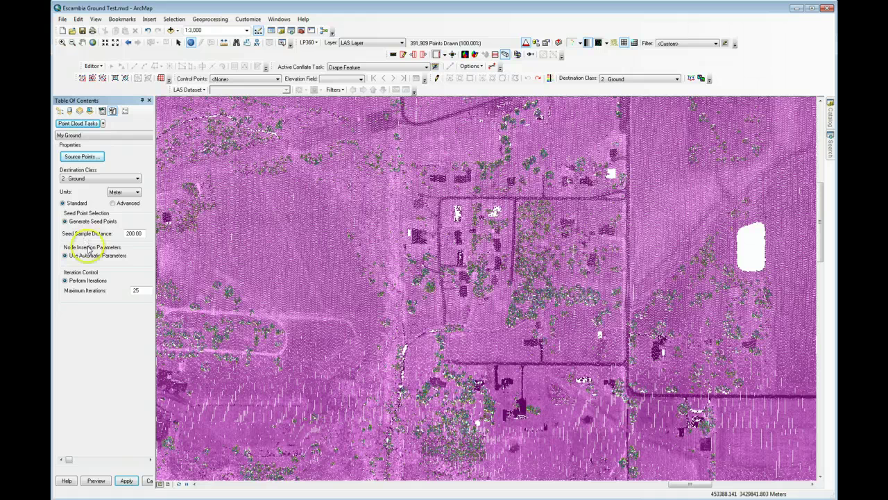
pyautogui.click(142, 233)
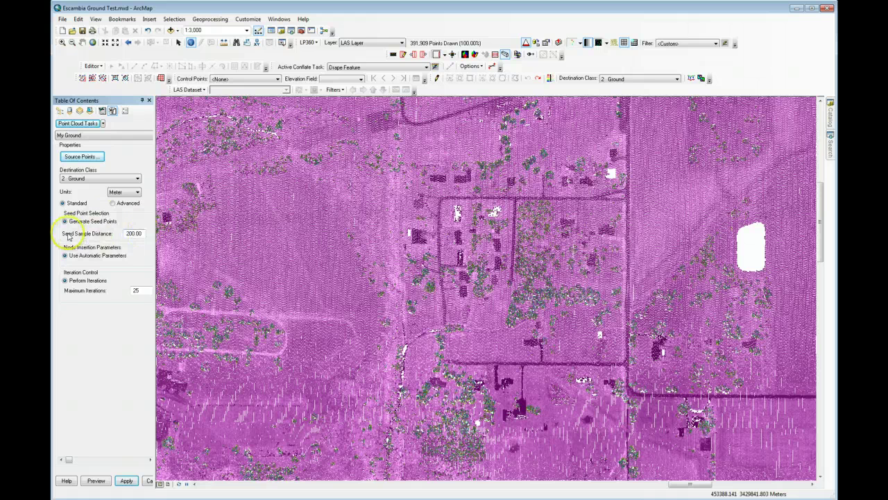
pyautogui.click(137, 227)
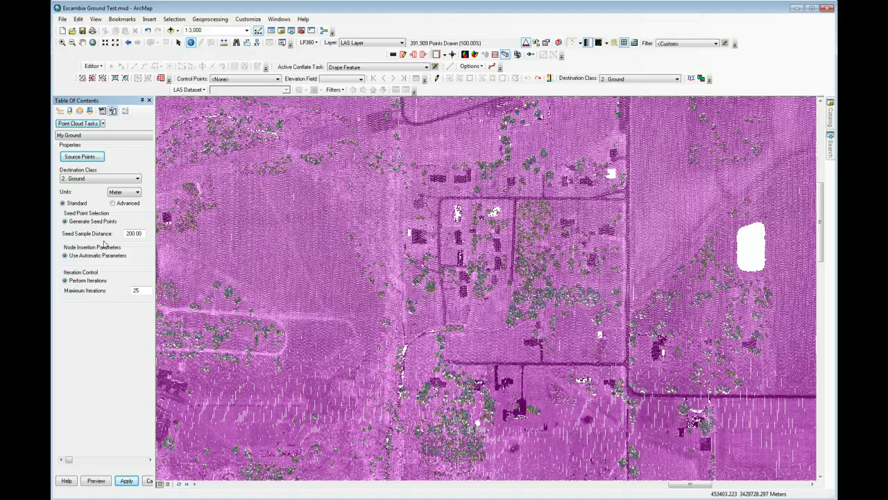
pyautogui.moveTo(124, 234); pyautogui.dragTo(144, 233)
pyautogui.click(143, 233)
pyautogui.click(426, 281)
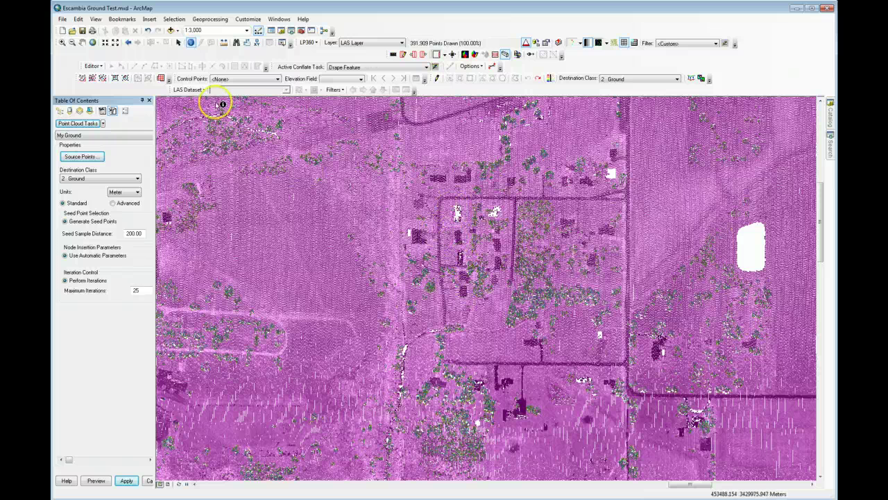
pyautogui.click(223, 42)
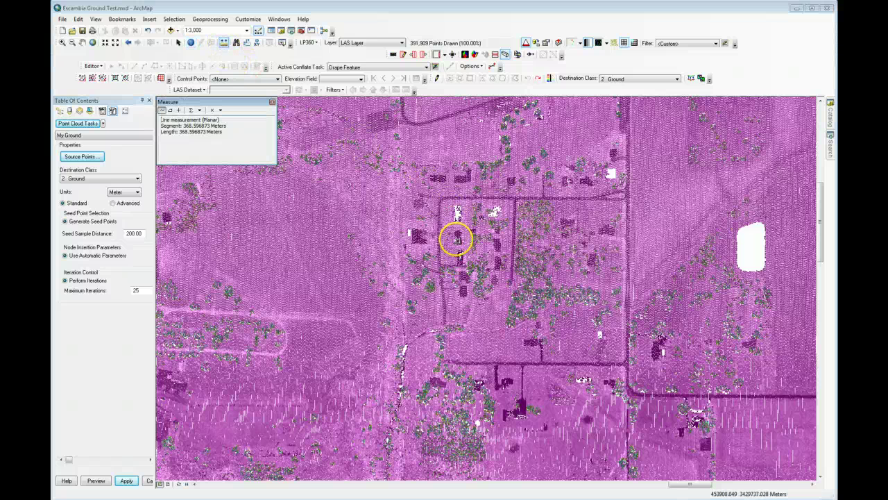
pyautogui.click(457, 238)
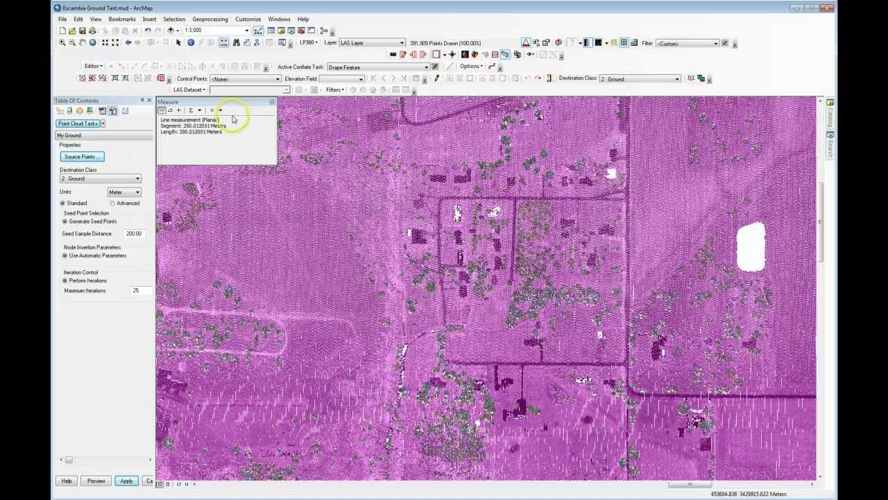
pyautogui.click(272, 104)
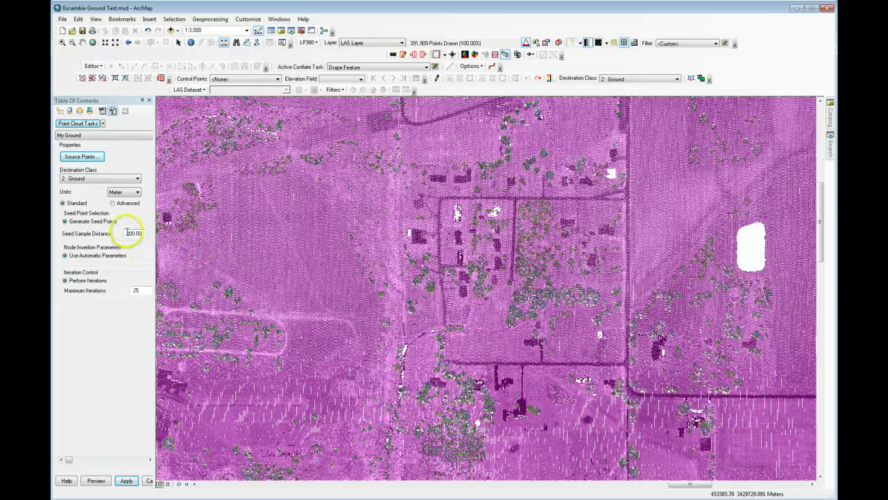
# Set seed sample distance 20 and maximum iterations 4, keep automatic node parameters, and apply.
pyautogui.moveTo(125, 233); pyautogui.dragTo(161, 233)
pyautogui.write('20')
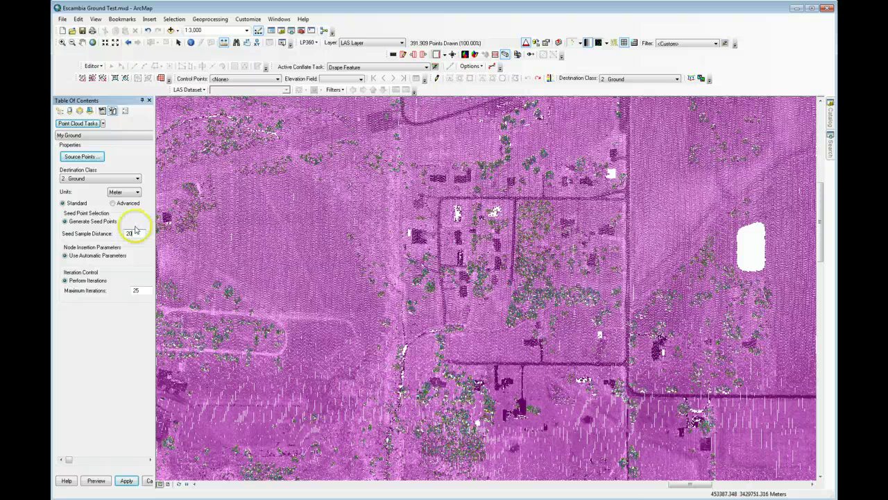
pyautogui.click(64, 255)
pyautogui.press('Tab')
pyautogui.press('Tab')
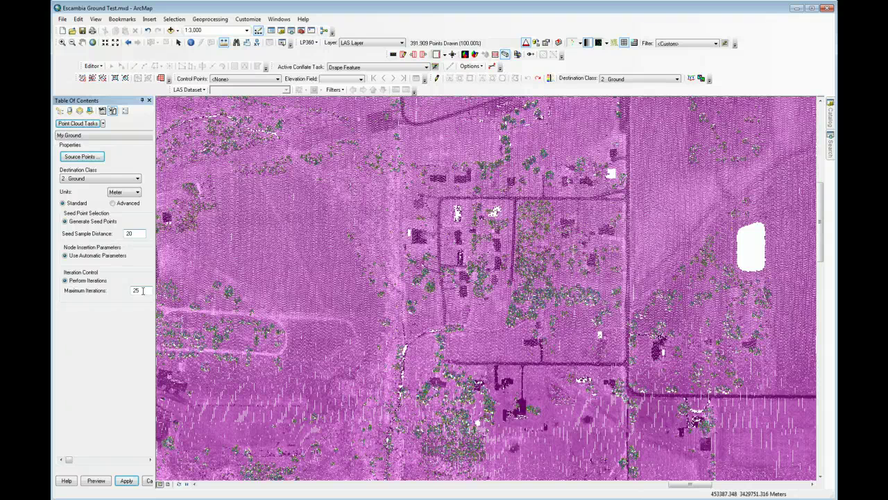
pyautogui.moveTo(143, 290); pyautogui.dragTo(118, 289)
pyautogui.write('4')
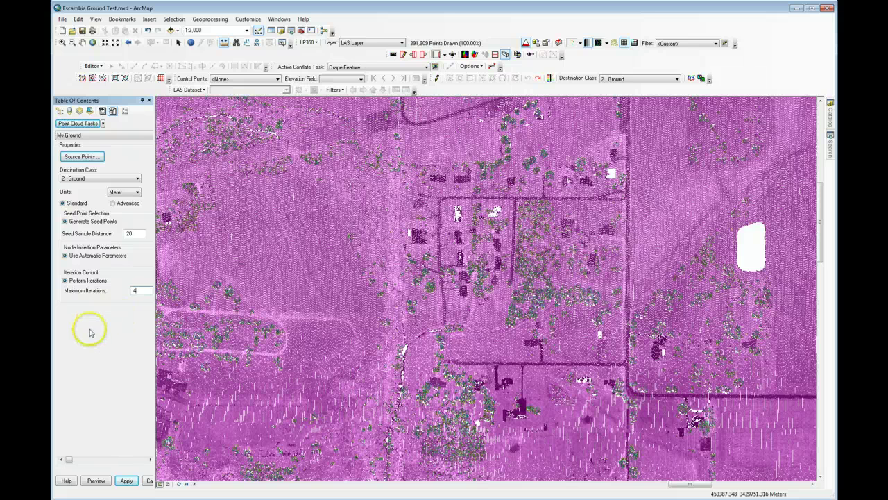
pyautogui.click(124, 481)
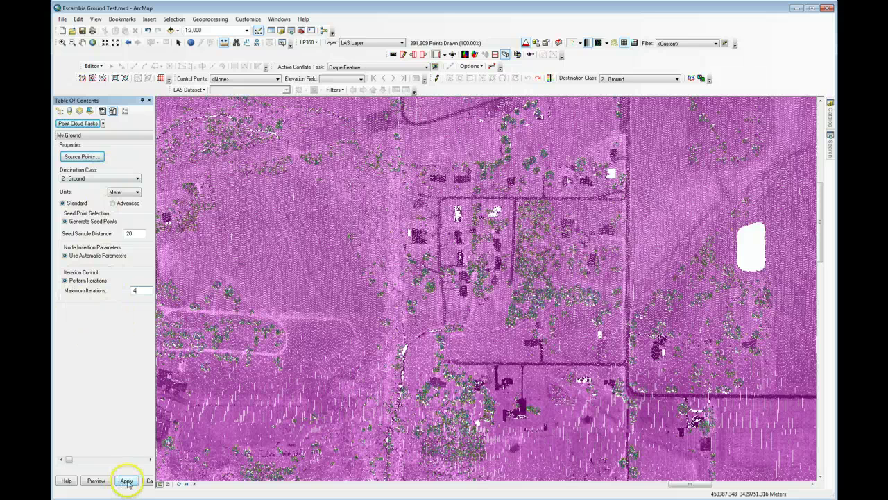
pyautogui.click(127, 481)
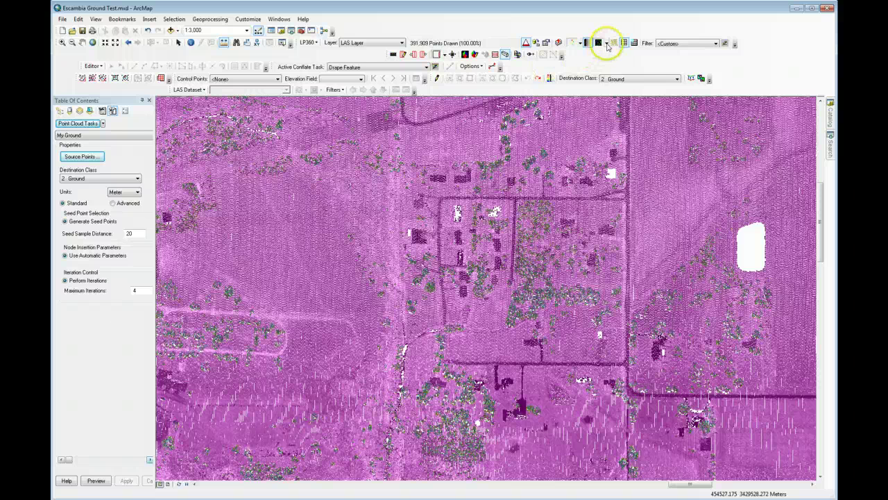
# Switch the LP360 point display mode from magenta to grayscale.
pyautogui.click(579, 44)
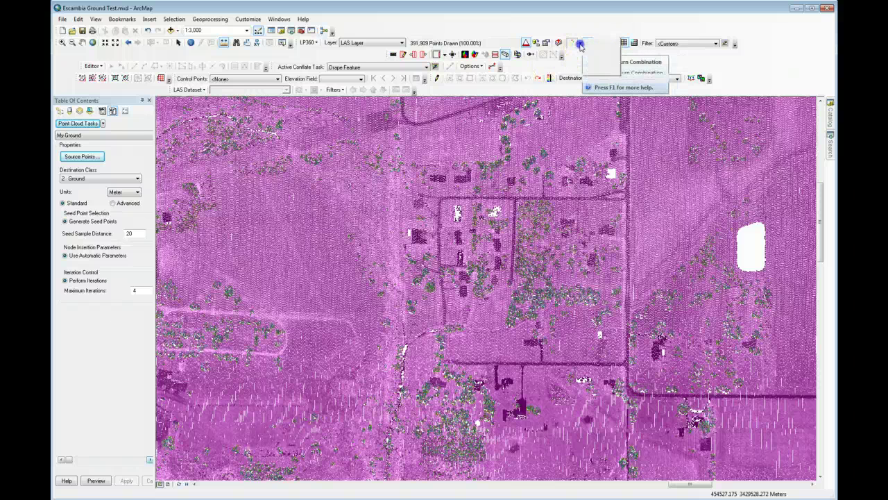
pyautogui.click(612, 48)
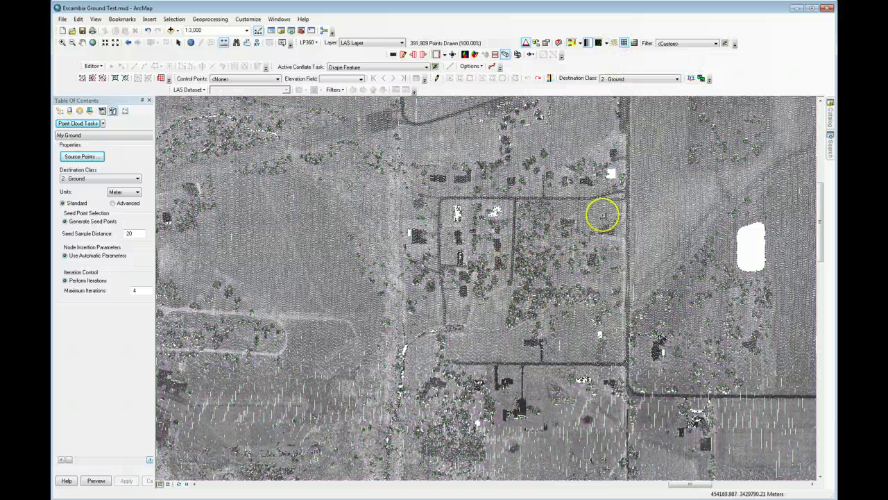
pyautogui.click(640, 107)
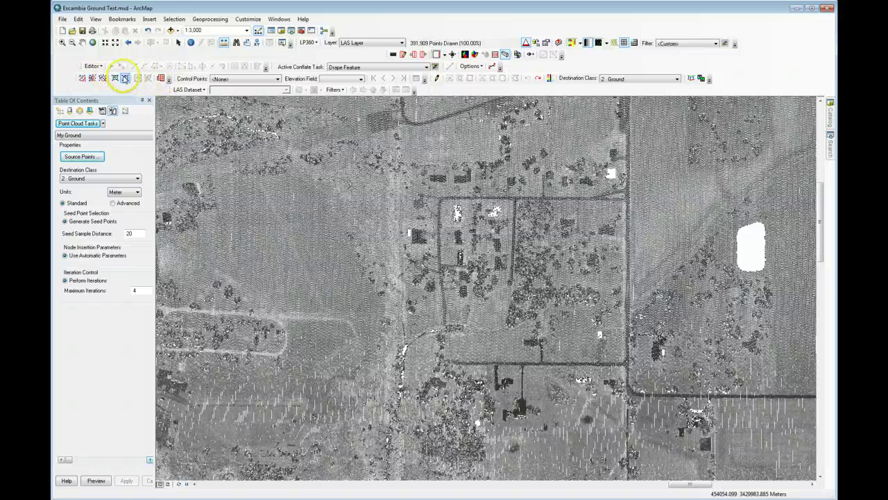
pyautogui.rightClick(79, 91)
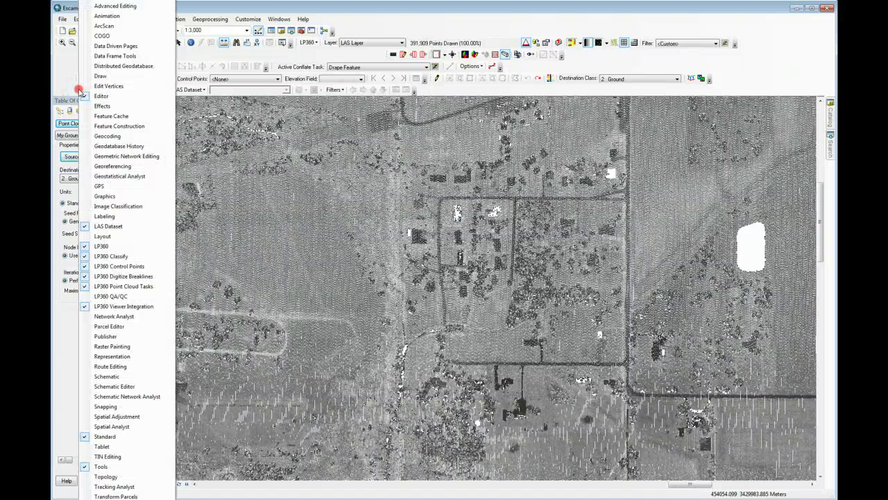
pyautogui.click(101, 96)
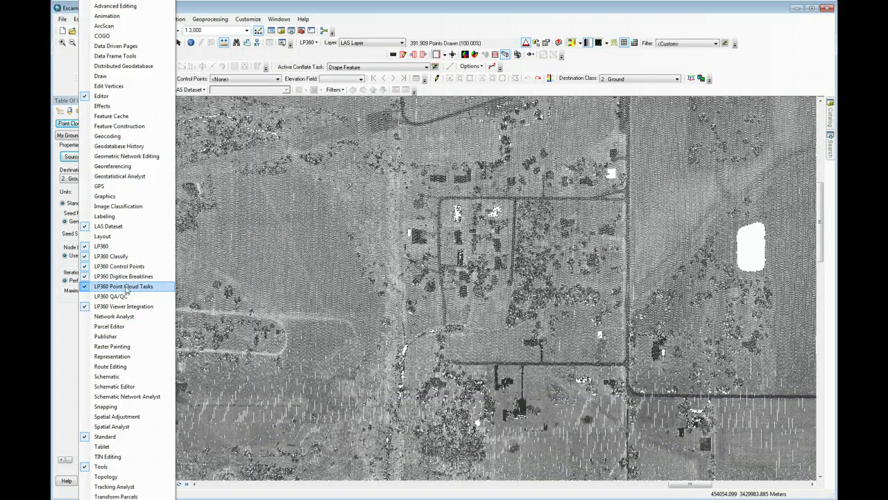
pyautogui.click(304, 7)
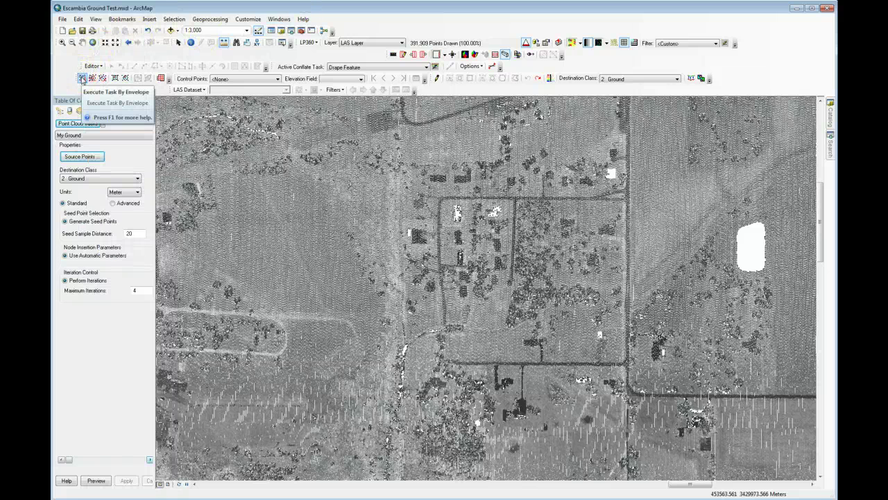
# Run My Ground over an envelope around the central block, turning its ground points orange.
pyautogui.click(82, 78)
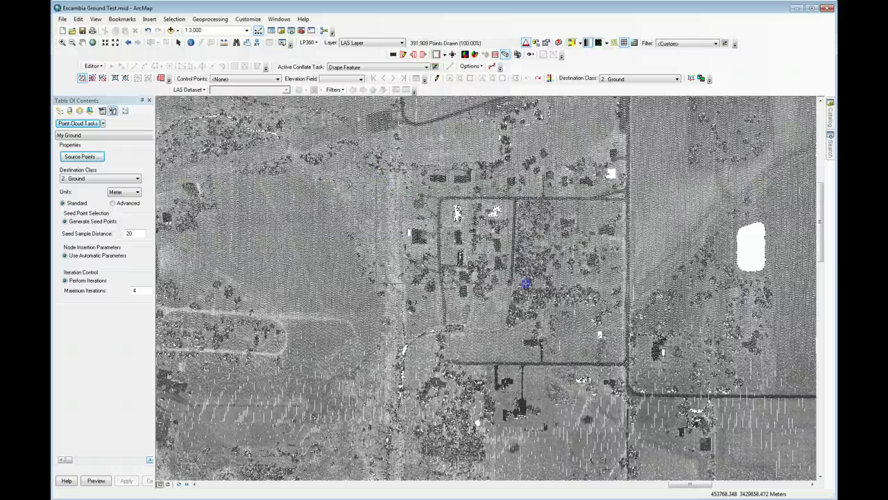
pyautogui.click(656, 391)
pyautogui.click(193, 451)
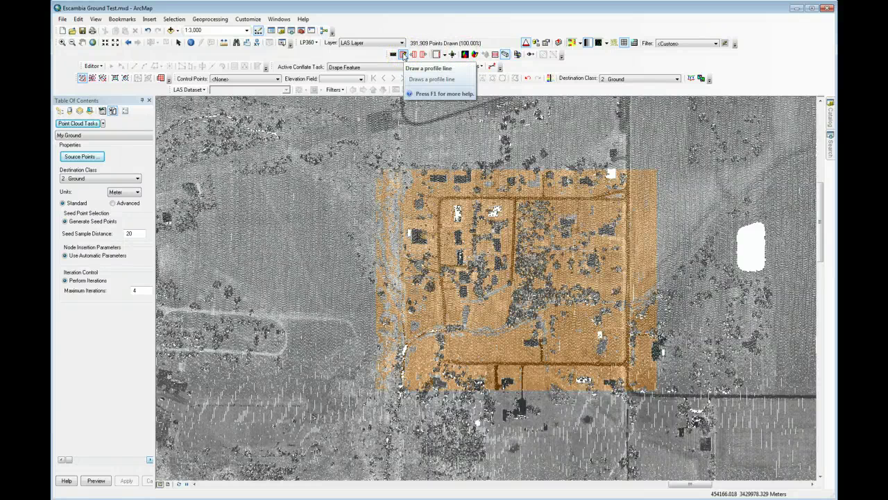
# Draw a profile line across the classified block and zoom in twice on its ground points.
pyautogui.click(403, 54)
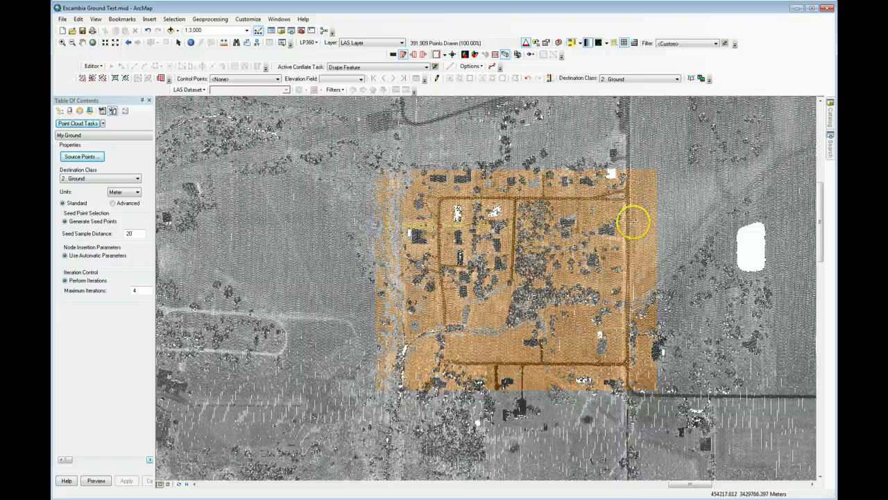
pyautogui.click(659, 225)
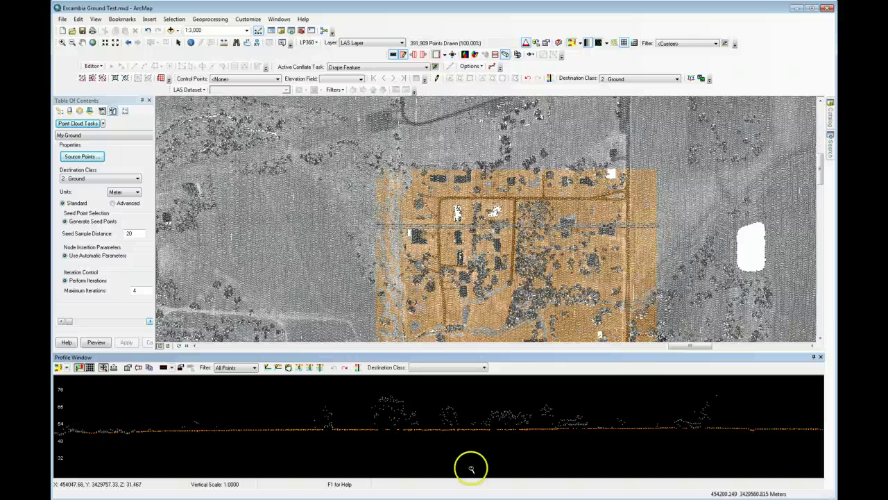
pyautogui.click(63, 368)
pyautogui.click(83, 384)
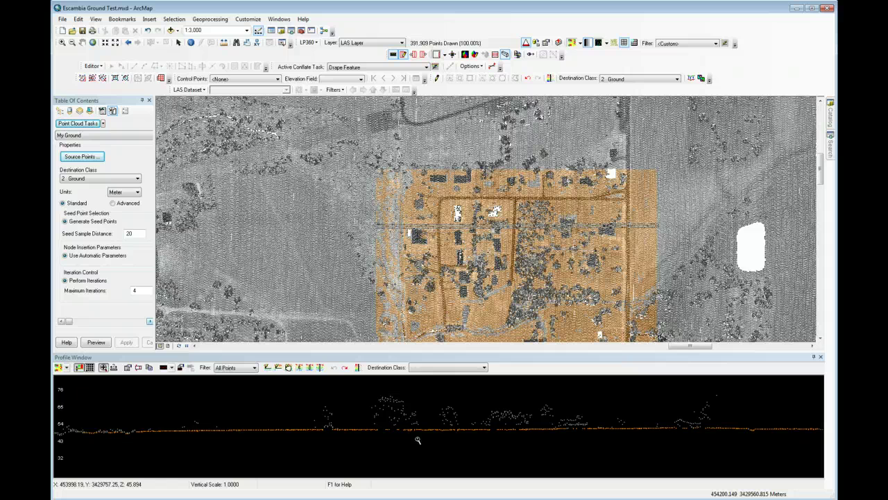
pyautogui.click(412, 437)
pyautogui.click(411, 437)
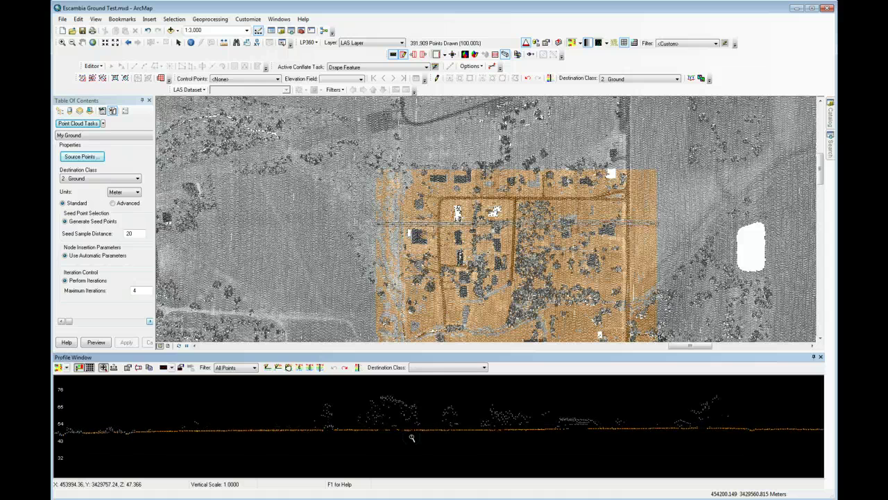
# Step the profile north and south through the envelope's cross-sections, checking the ground line.
pyautogui.press('Up')
pyautogui.press('Up')
pyautogui.press('Up')
pyautogui.press('Up')
pyautogui.press('Down')
pyautogui.press('Down')
pyautogui.press('Down')
pyautogui.press('Down')
pyautogui.press('Down')
pyautogui.press('Down')
pyautogui.press('Down')
pyautogui.press('Down')
pyautogui.press('Down')
pyautogui.press('Down')
pyautogui.press('Down')
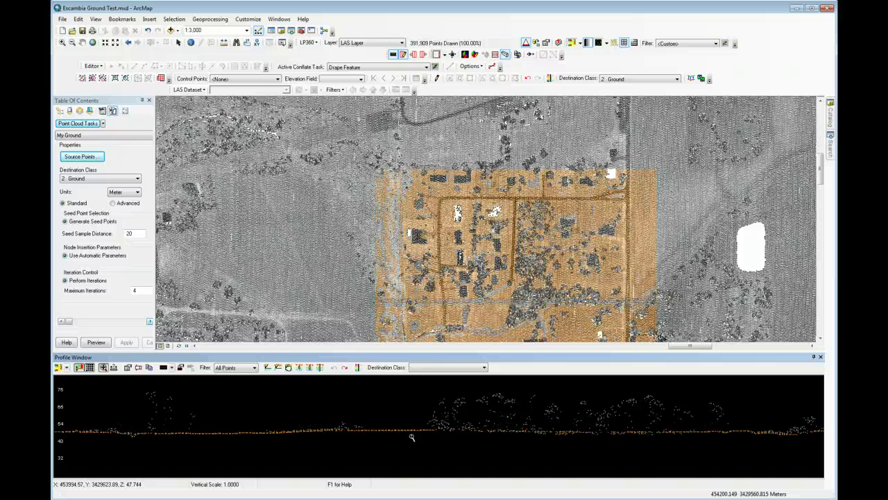
pyautogui.press('Up')
pyautogui.press('Up')
pyautogui.press('Up')
pyautogui.press('Up')
pyautogui.press('Up')
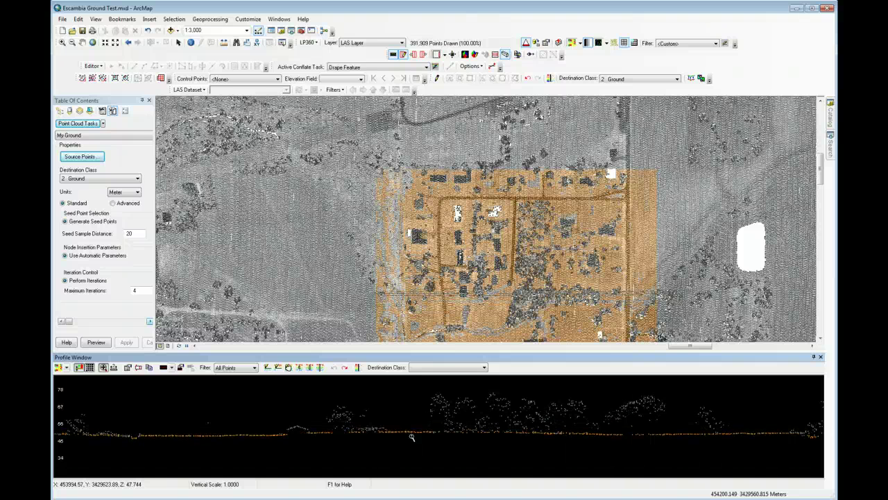
pyautogui.press('Up')
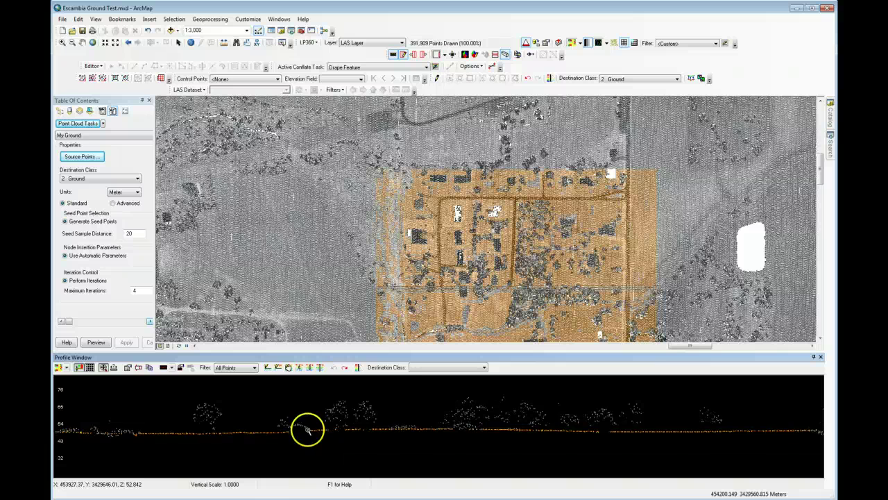
pyautogui.press('Up')
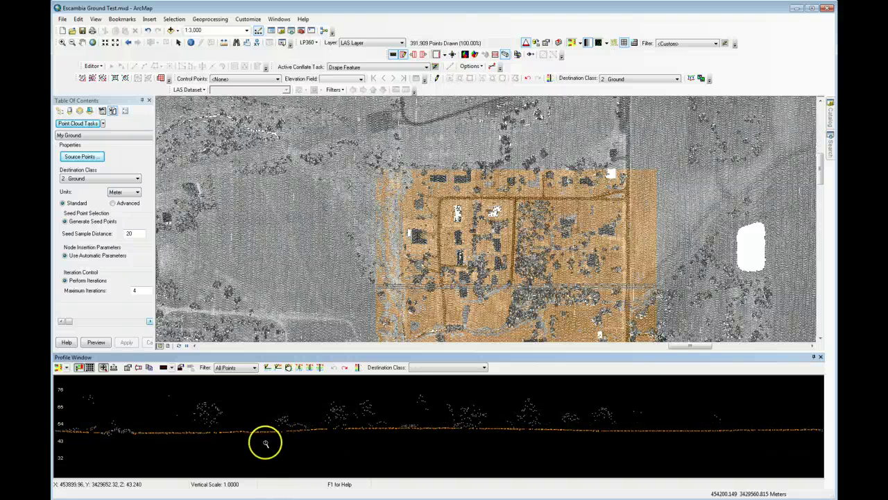
pyautogui.press('Up')
pyautogui.press('Up')
pyautogui.press('Up')
pyautogui.press('Up')
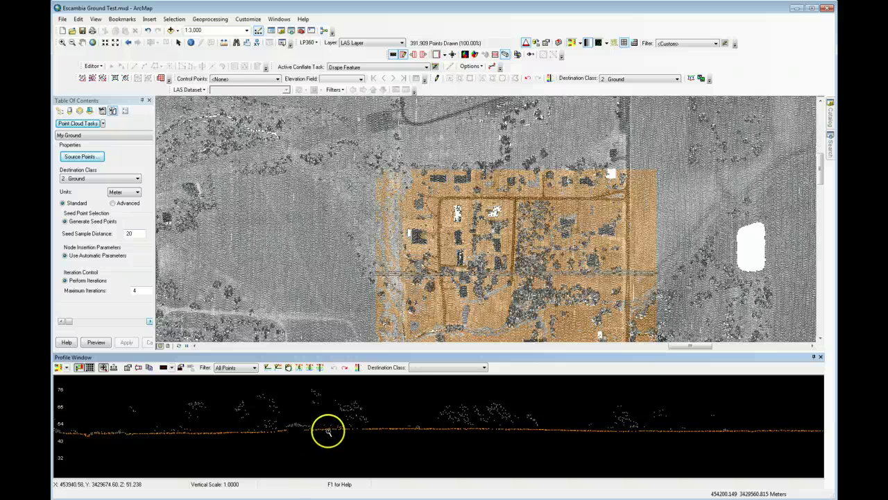
pyautogui.press('Up')
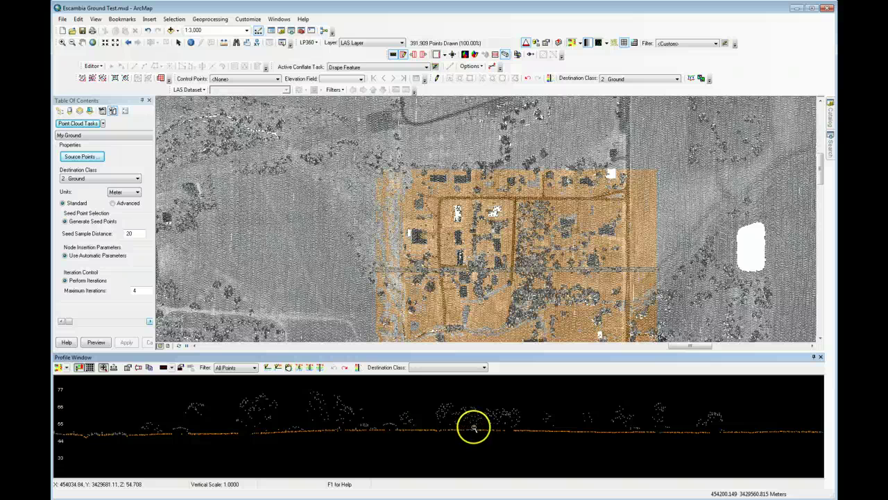
pyautogui.press('Up')
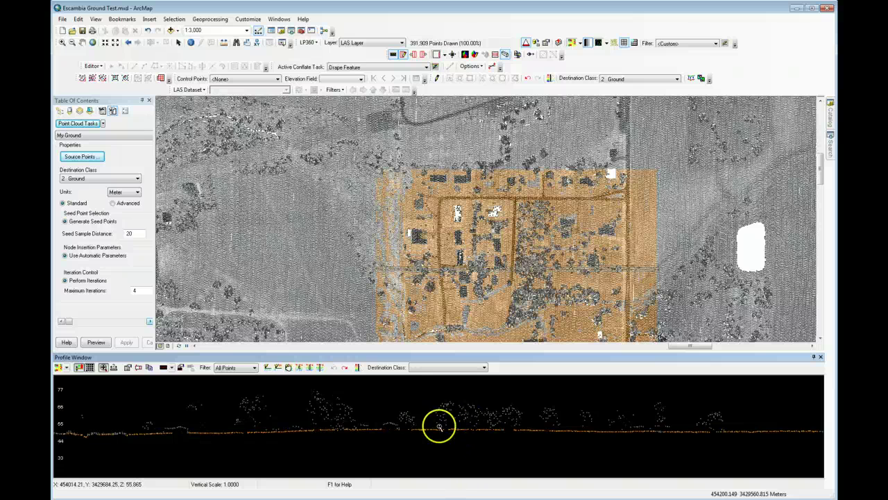
pyautogui.press('Up')
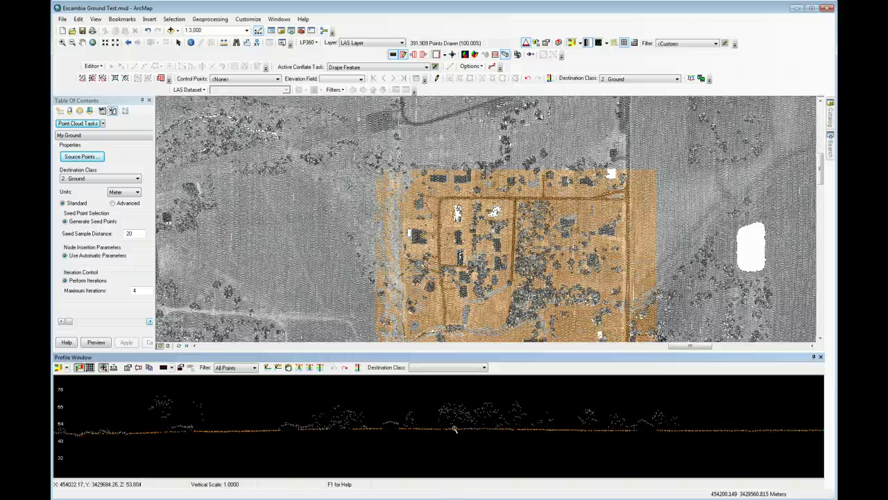
pyautogui.press('Up')
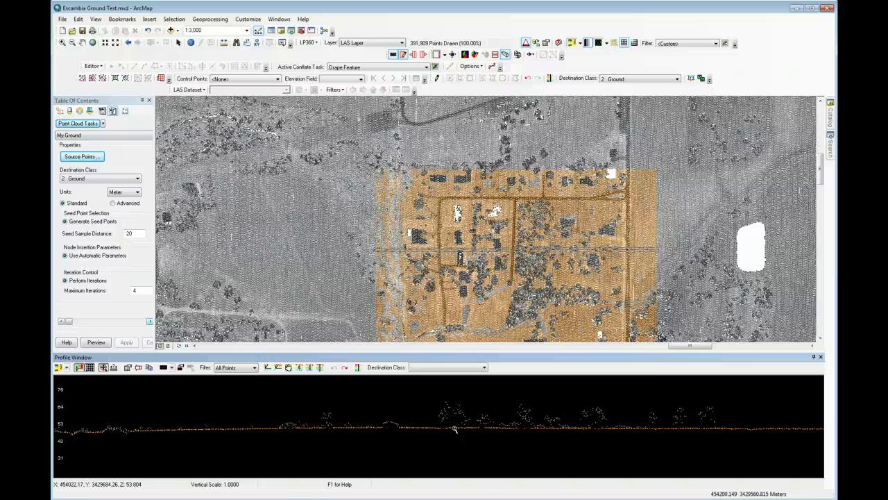
pyautogui.press('Up')
pyautogui.press('Up')
pyautogui.press('Up')
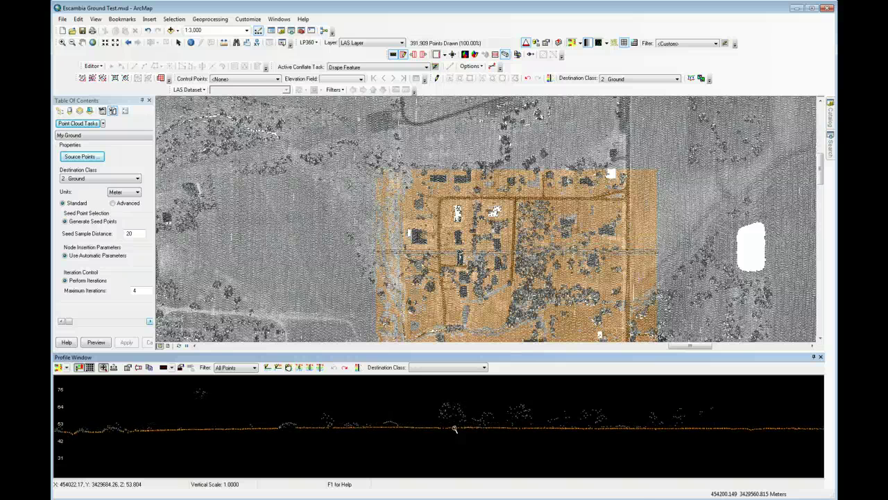
pyautogui.press('Up')
pyautogui.press('Up')
pyautogui.press('Up')
pyautogui.press('Up')
pyautogui.press('Up')
pyautogui.click(455, 429)
pyautogui.press('Up')
pyautogui.press('Up')
pyautogui.click(546, 431)
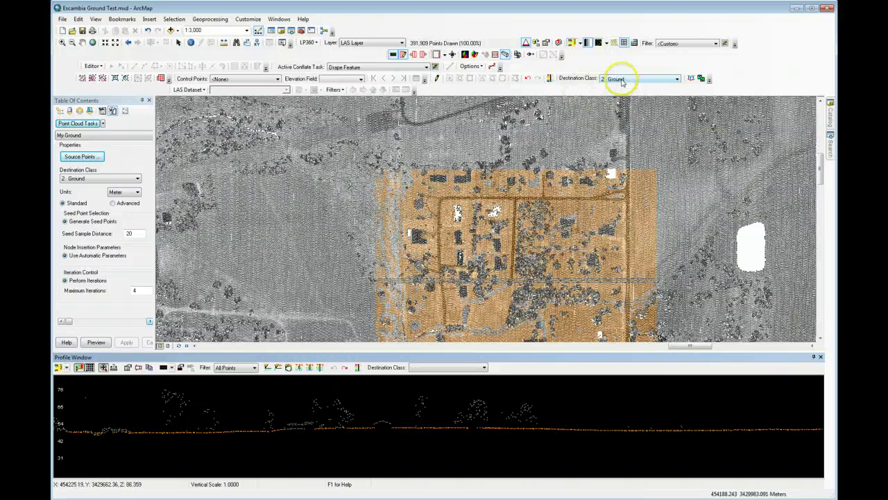
# Undo the ground classification and apply a seed sample distance of 4.
pyautogui.click(528, 79)
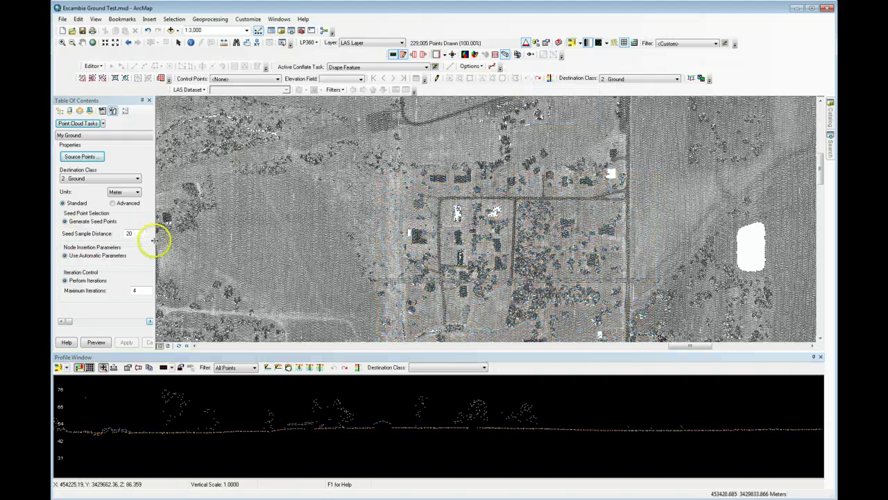
pyautogui.doubleClick(125, 234)
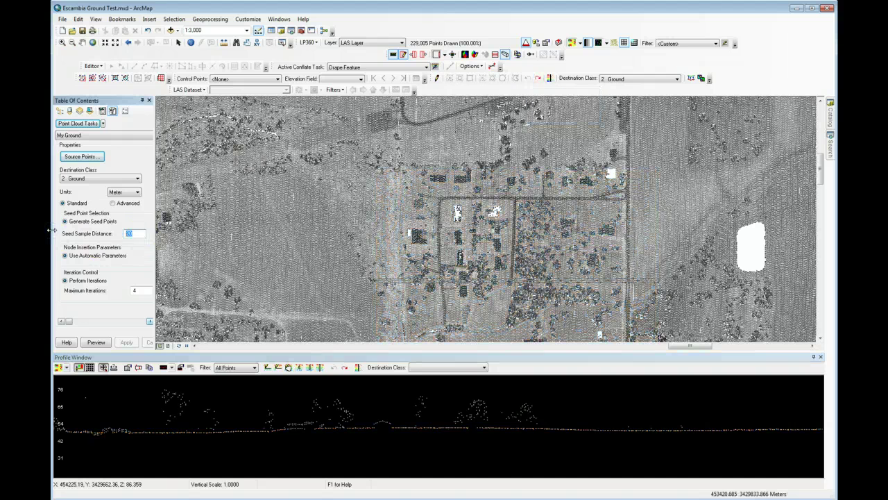
pyautogui.write('4')
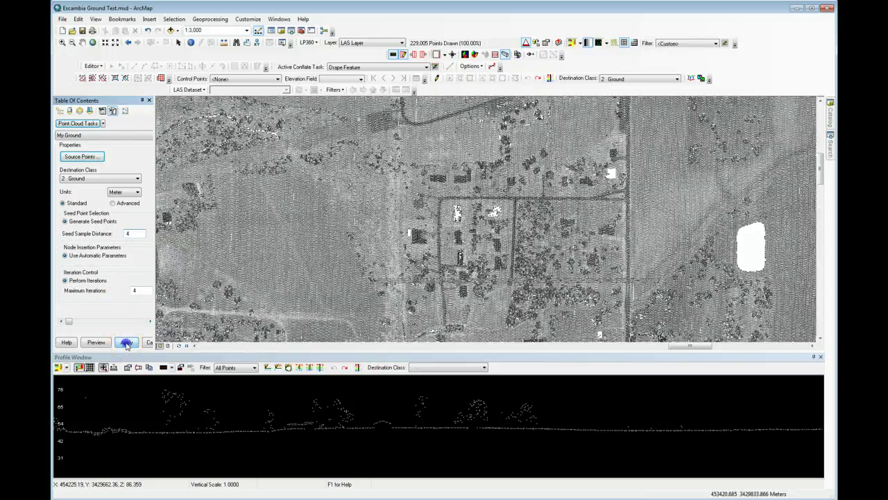
pyautogui.click(127, 343)
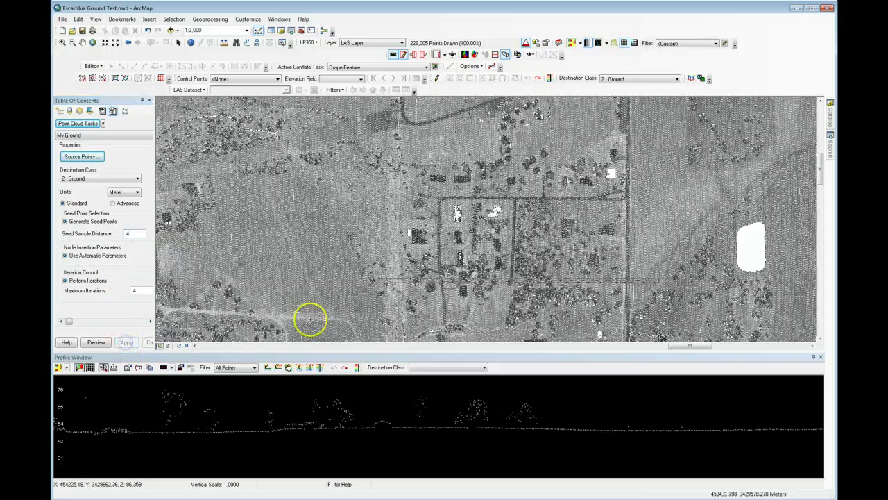
pyautogui.click(82, 77)
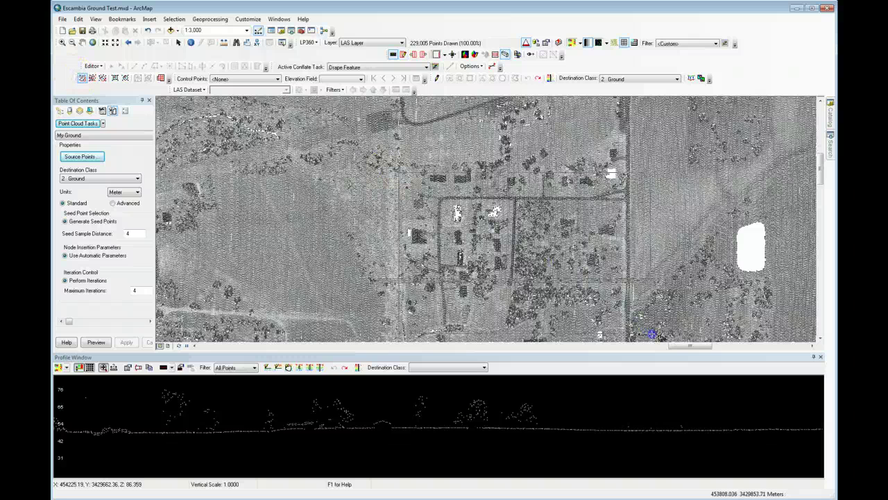
# Rerun the task over the central block envelope and refresh the profile to show new ground points.
pyautogui.click(654, 333)
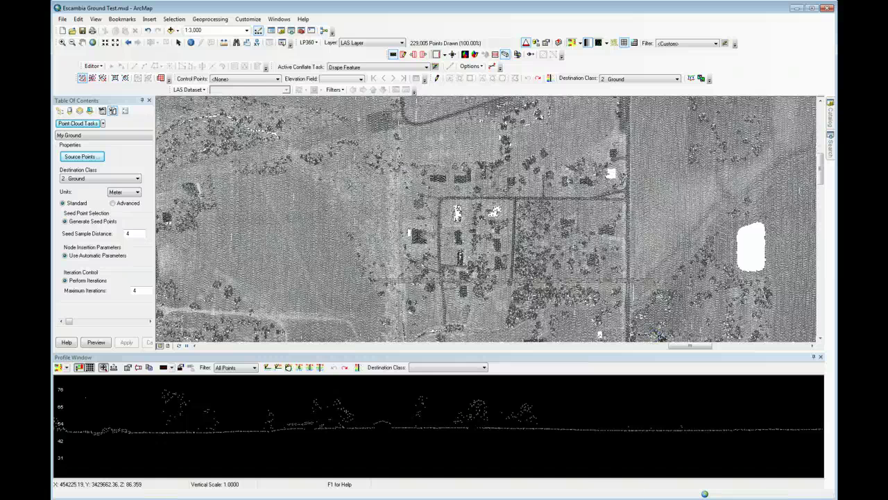
pyautogui.click(532, 419)
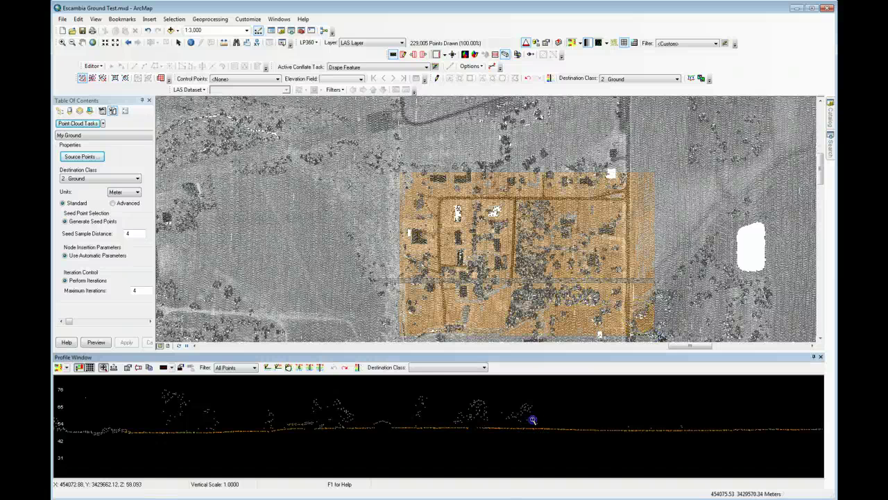